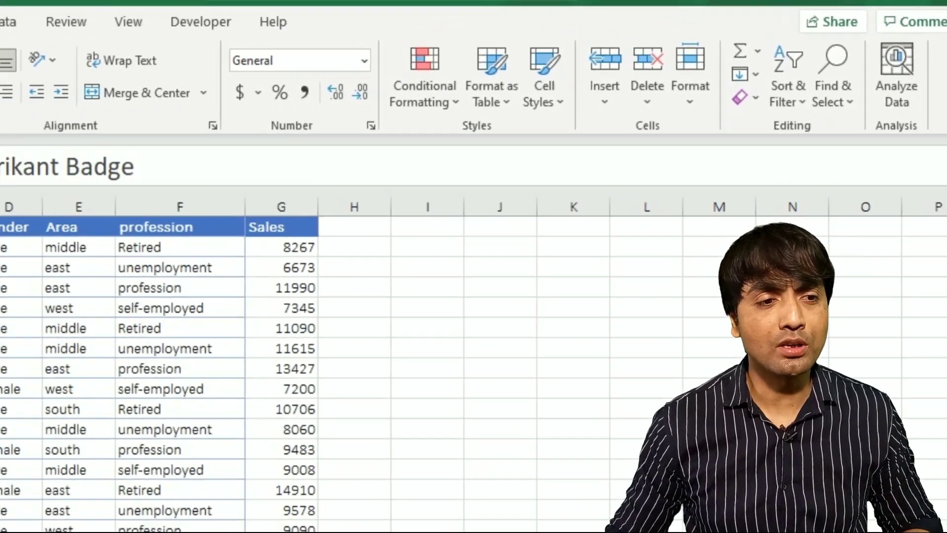
- Open the File backstage for Ideas.xlsx to see the recent workbooks
click(17, 36)
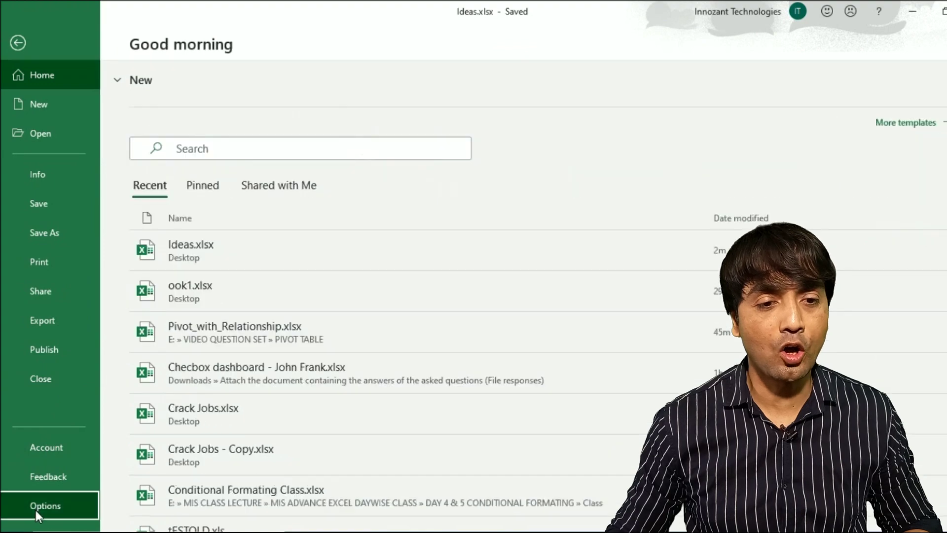
click(37, 513)
click(246, 213)
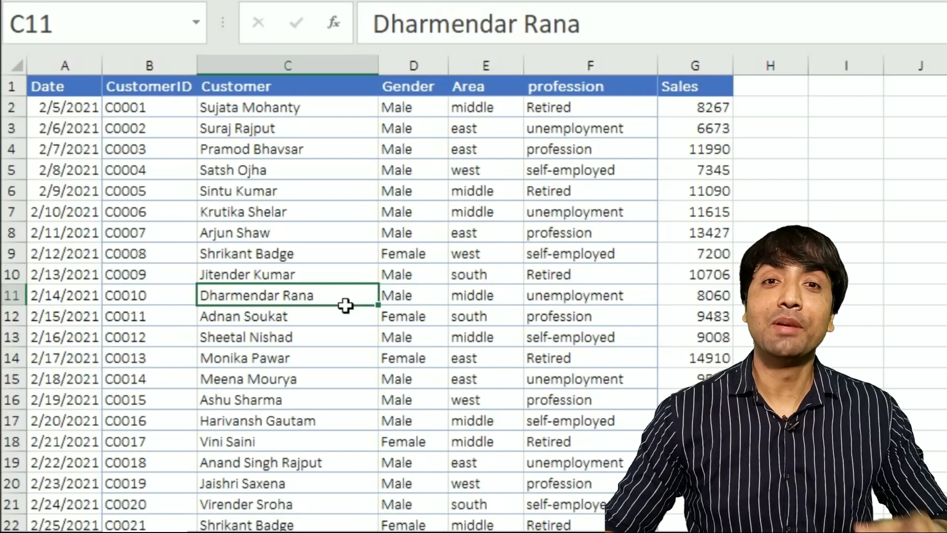
click(362, 261)
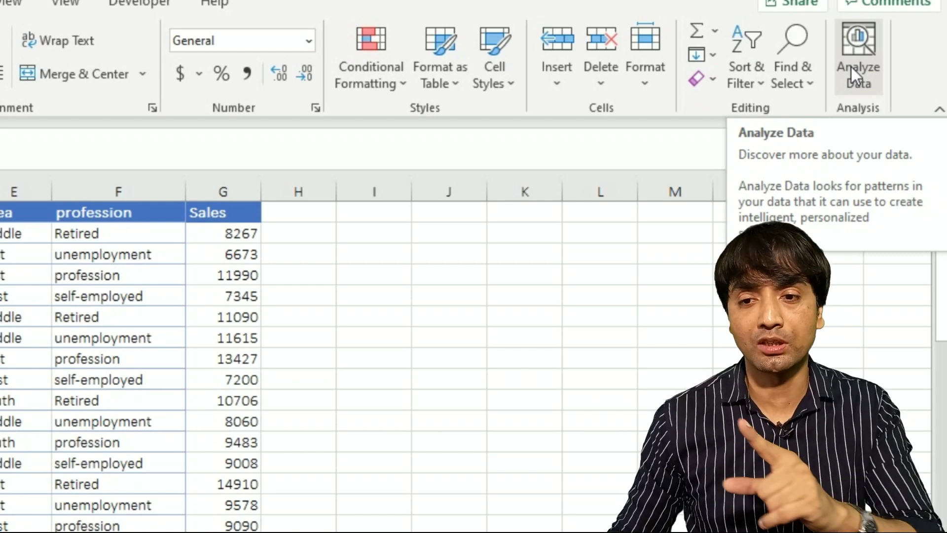
click(851, 67)
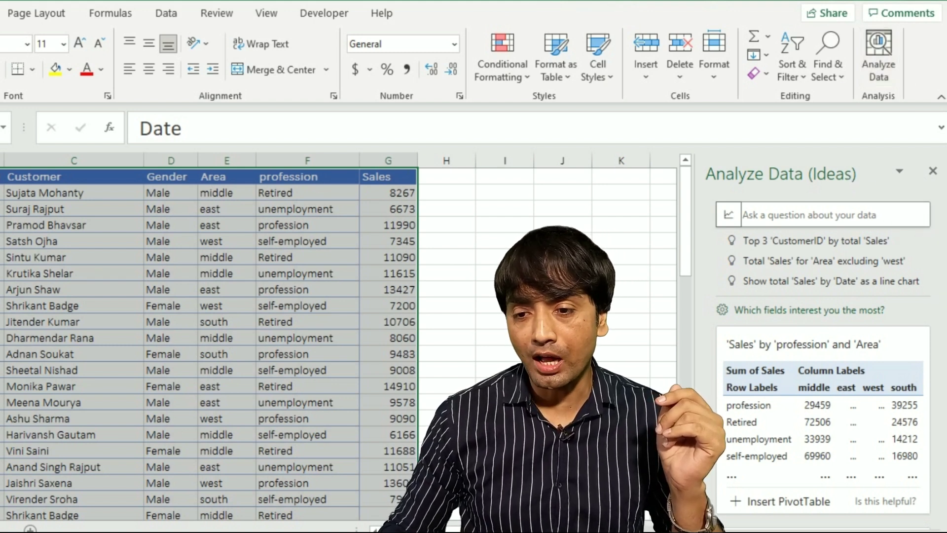
- Scroll the Analyze Data pane down to the Sales by profession bar chart suggestion
drag(936, 232, 940, 269)
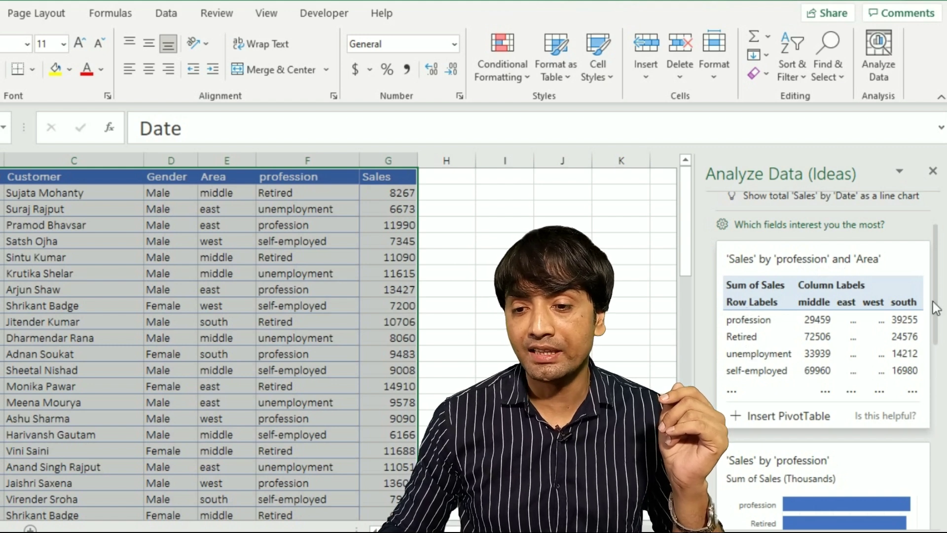
scroll(890, 266, down, 5)
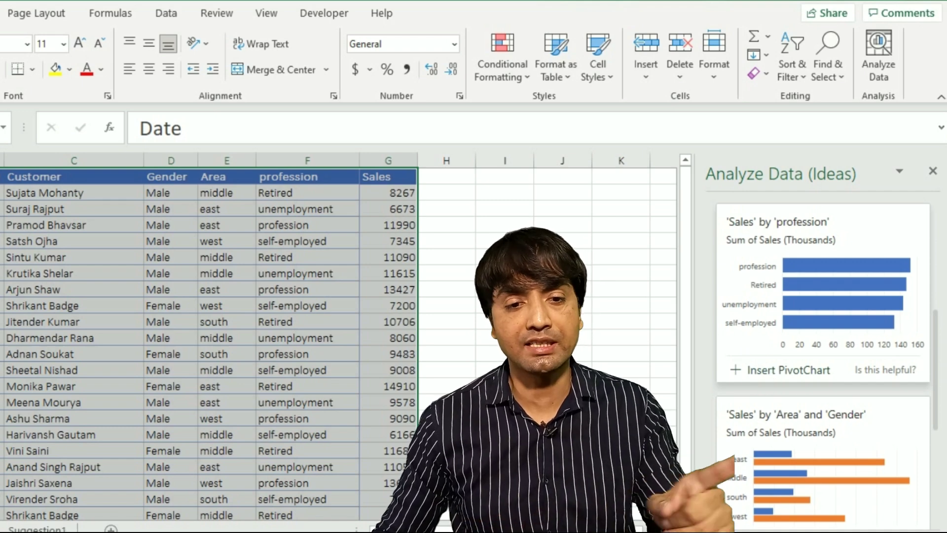
- Insert the profession and Area/Gender suggestion pivot charts as sheets Suggestion1 and Suggestion2
click(767, 378)
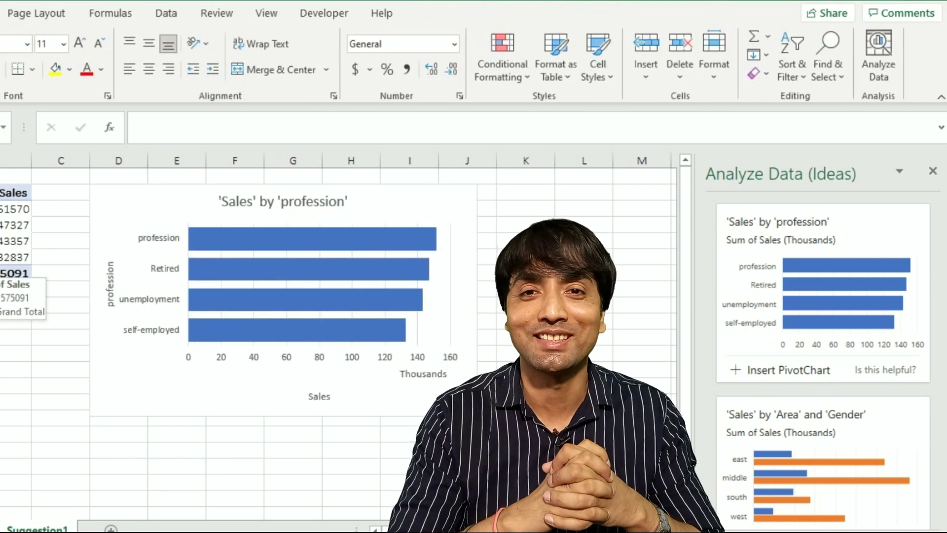
scroll(937, 379, down, 3)
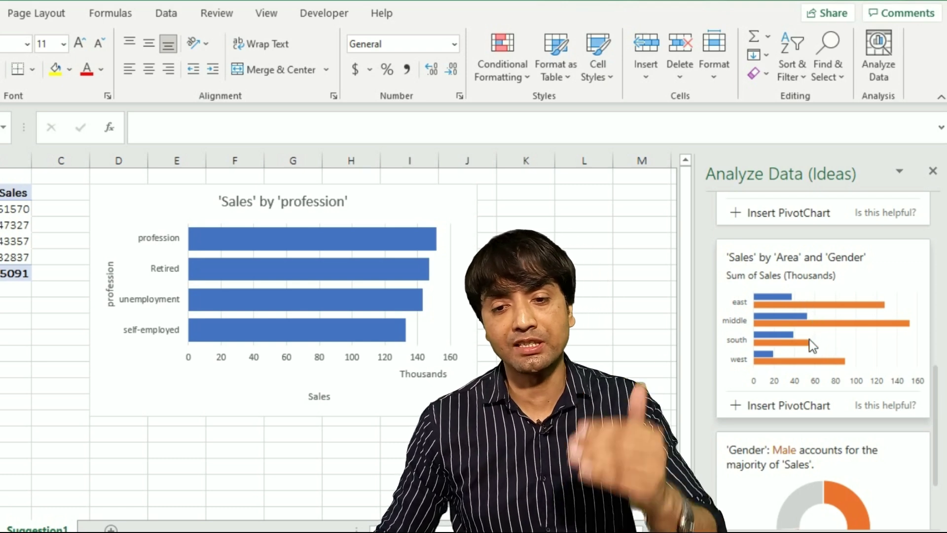
click(778, 407)
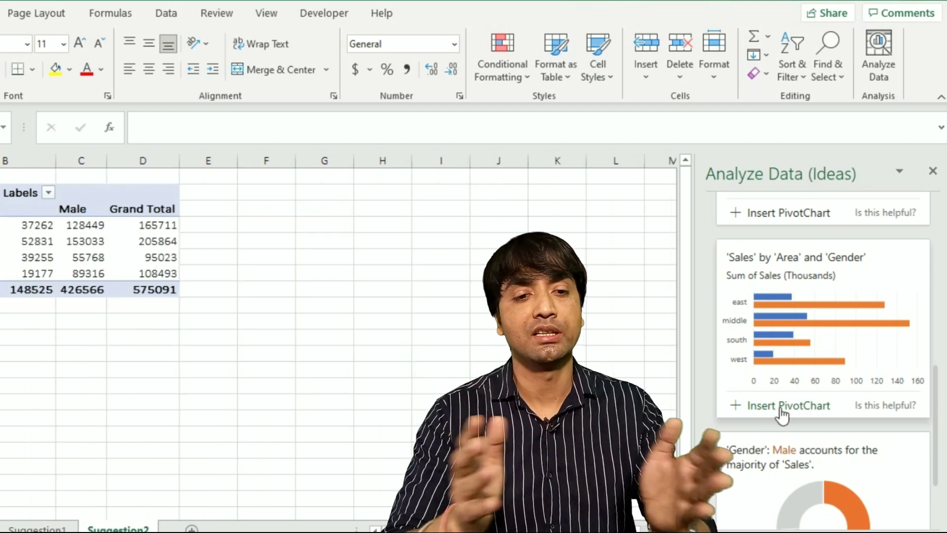
scroll(859, 219, down, 2)
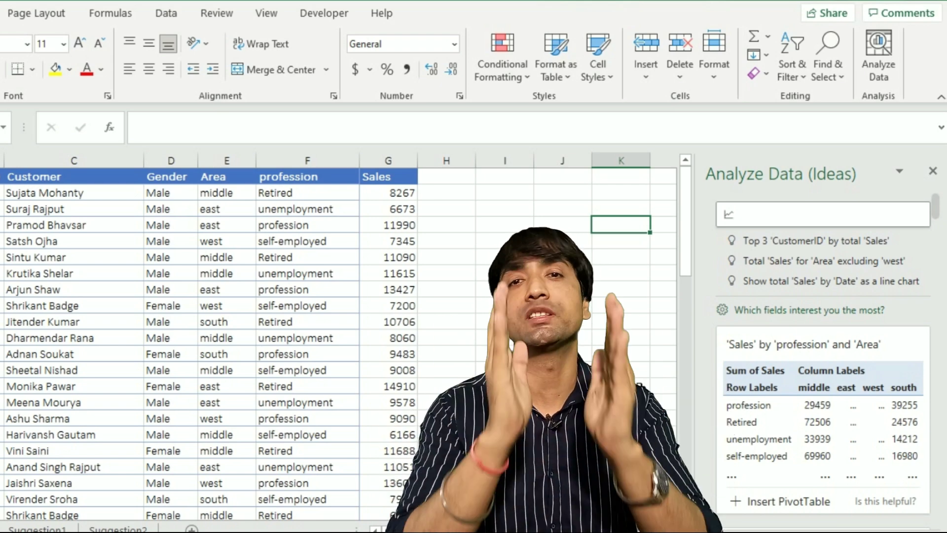
- Ask Analyze Data for Total Sales of west, getting 108493, then clear the question
click(170, 273)
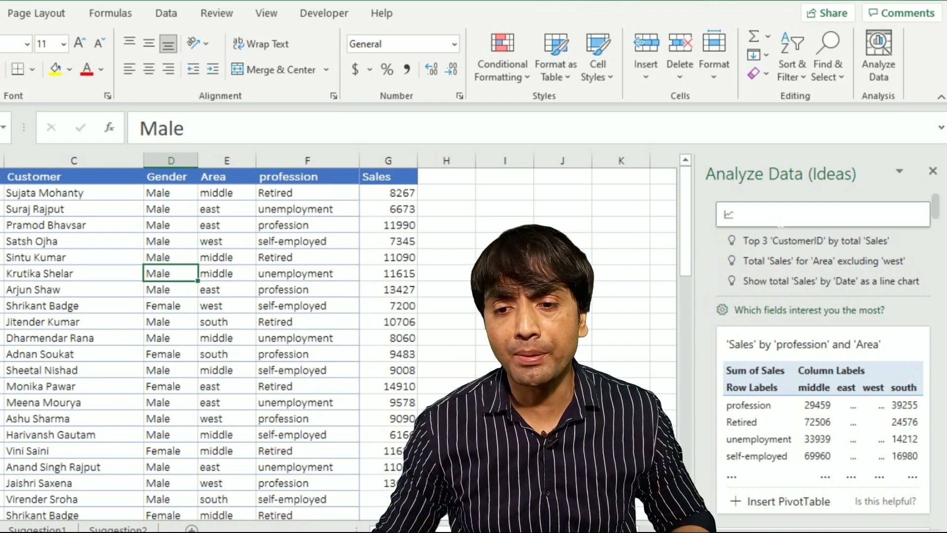
click(779, 218)
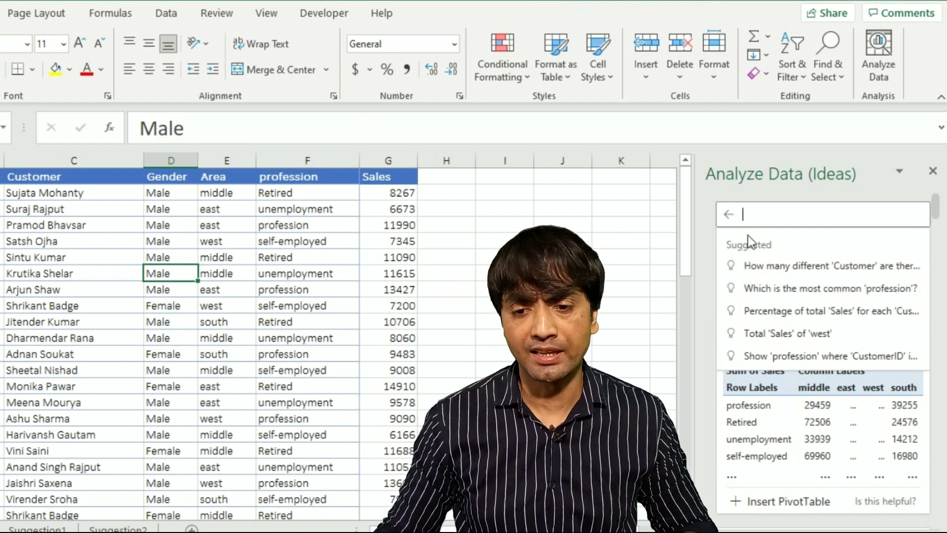
click(798, 336)
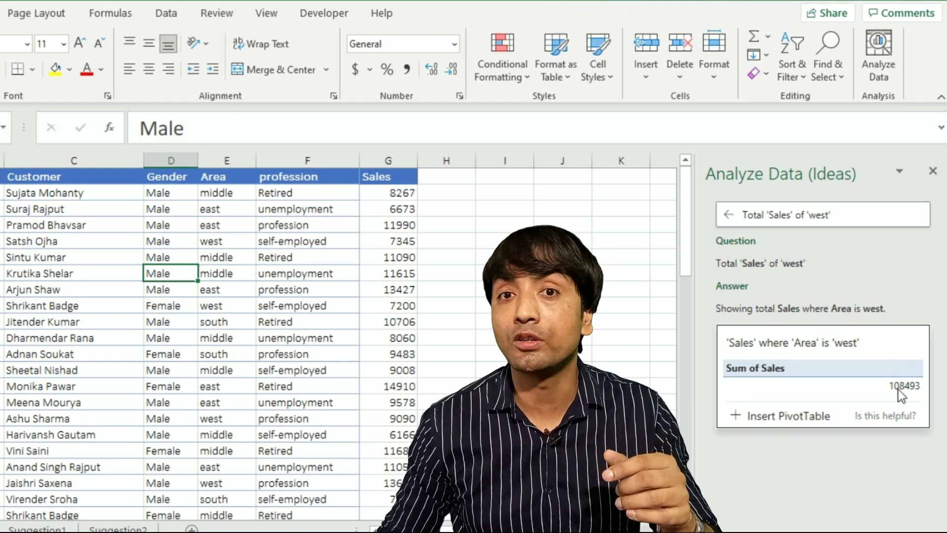
click(829, 215)
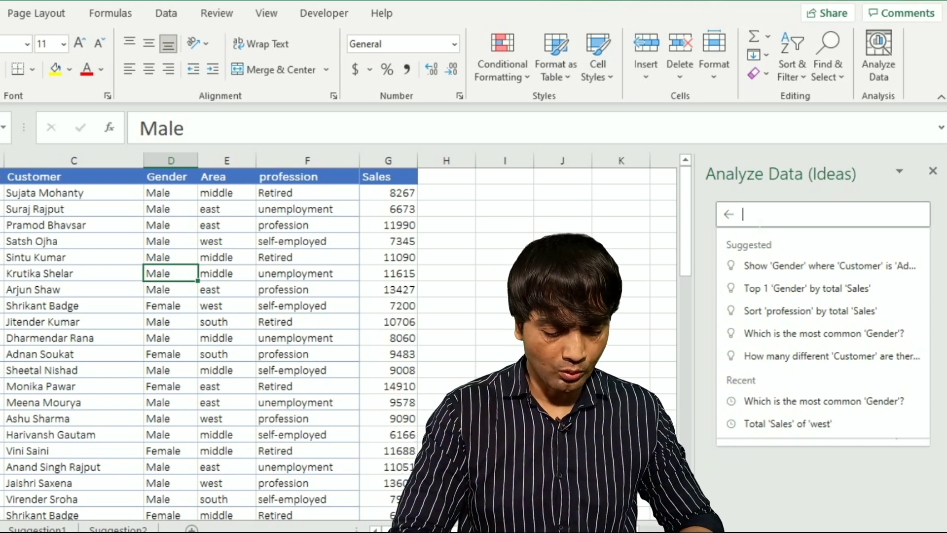
- Ask 'total male' and 'total female' to get counts of 48 and 16
text(total mal)
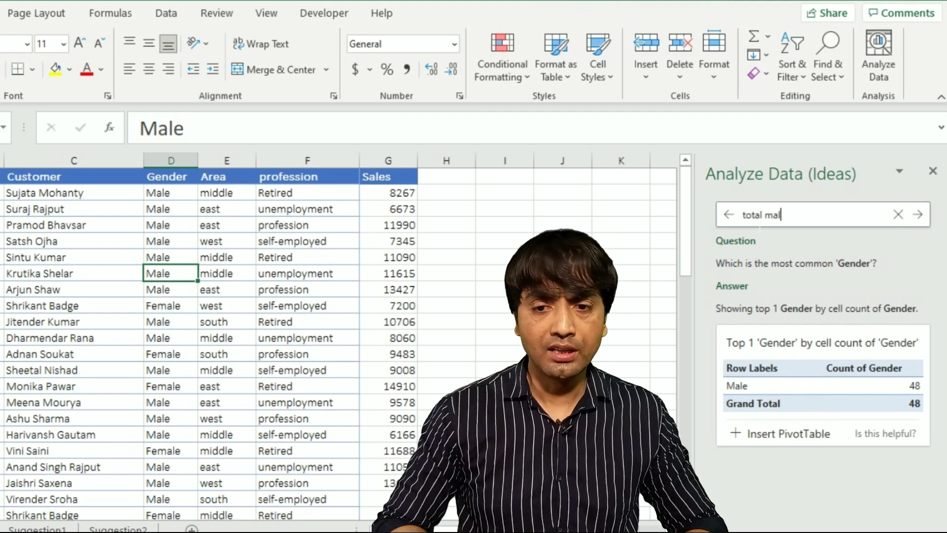
text(e)
key(Return)
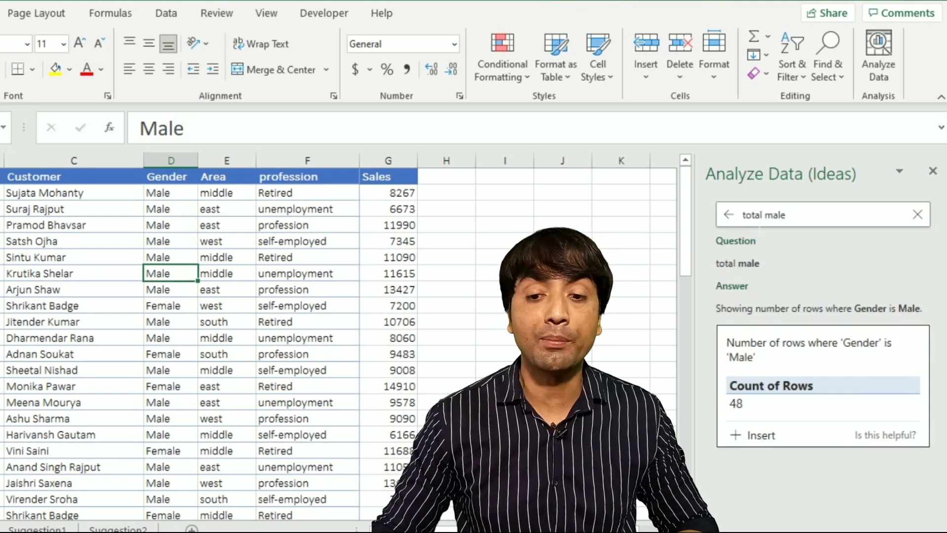
click(769, 215)
text(total female)
key(Return)
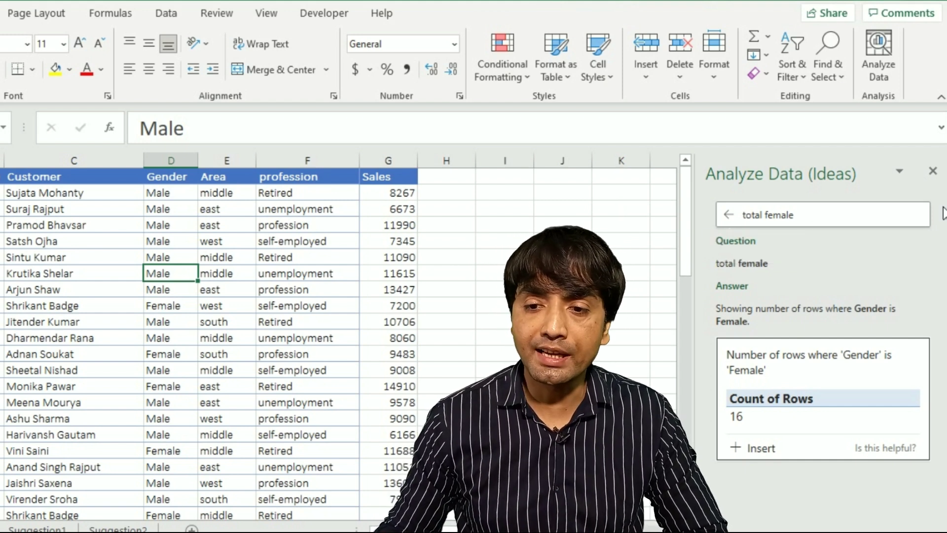
- Ask 'top 3 sales amount' to list the three highest sales, then clear the box
click(920, 214)
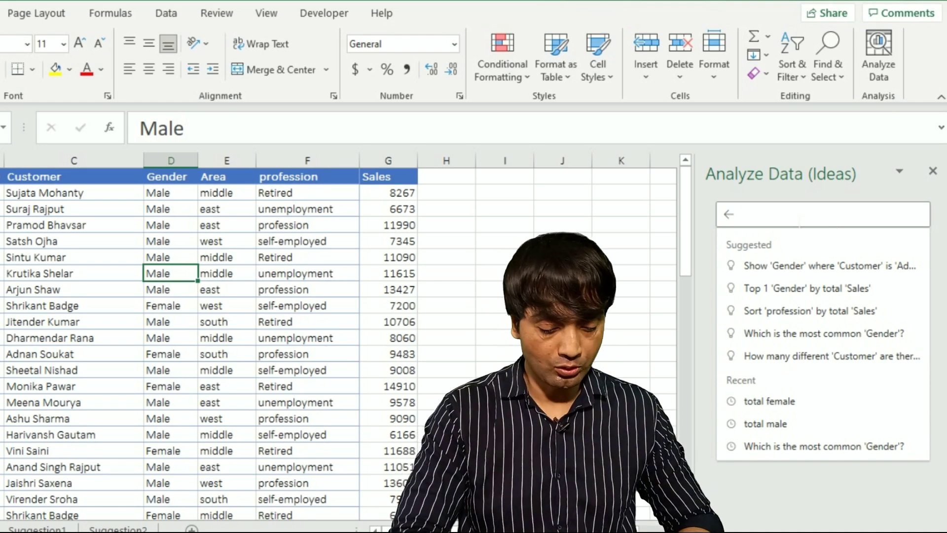
text(top 3 sa)
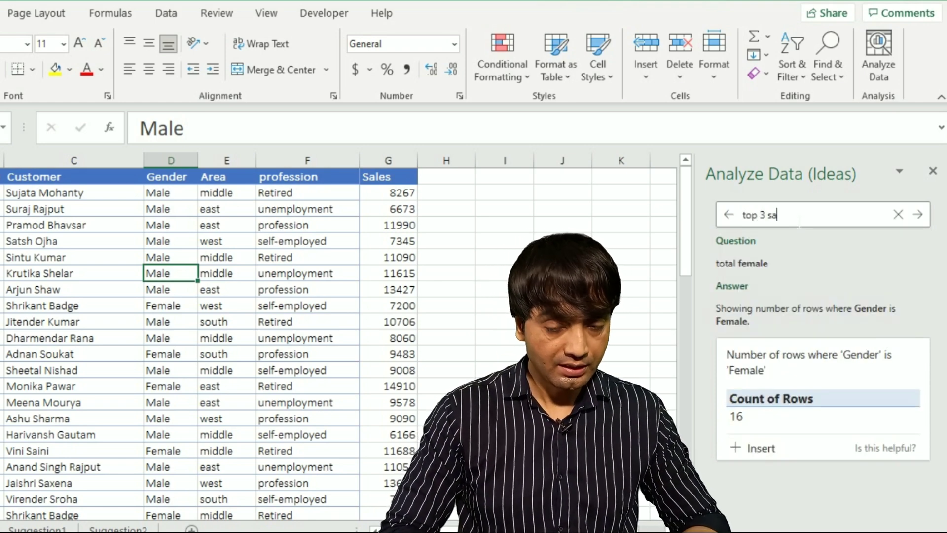
text(les amount)
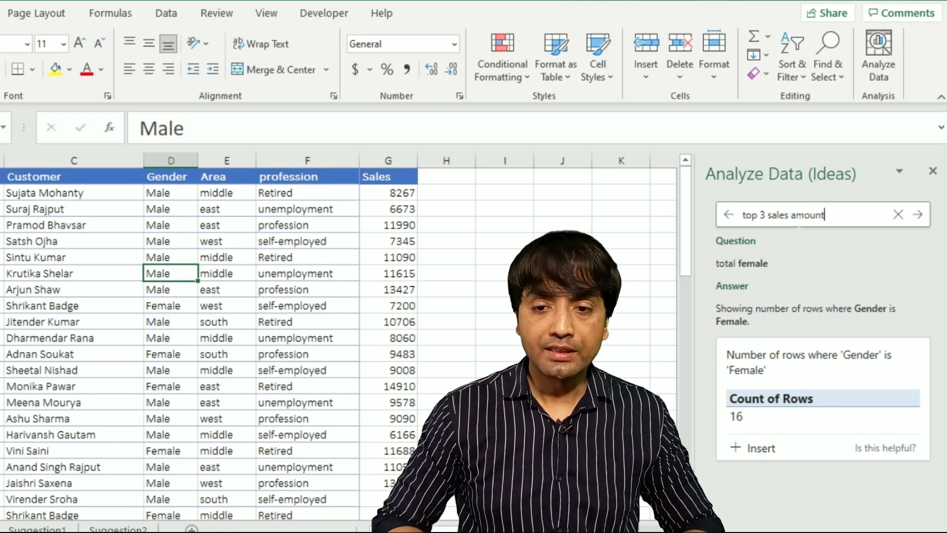
key(Return)
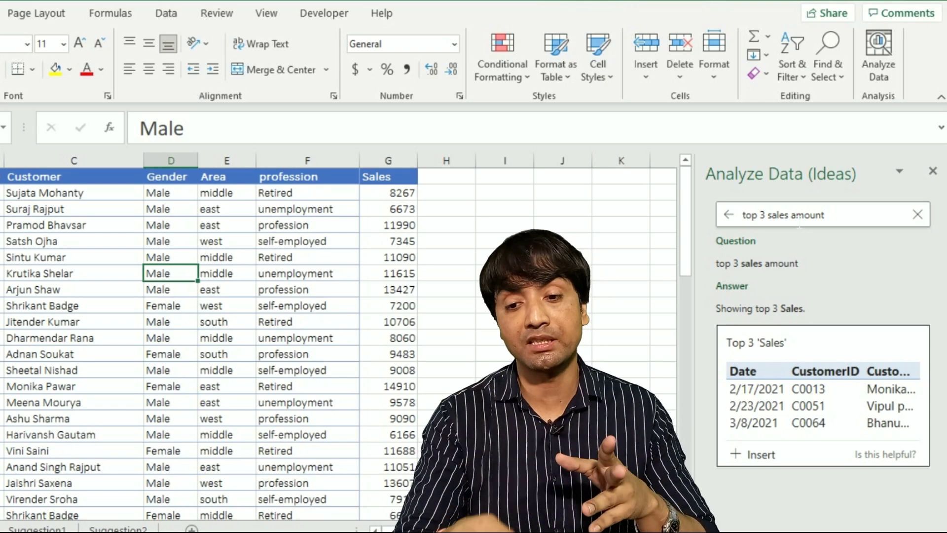
click(729, 214)
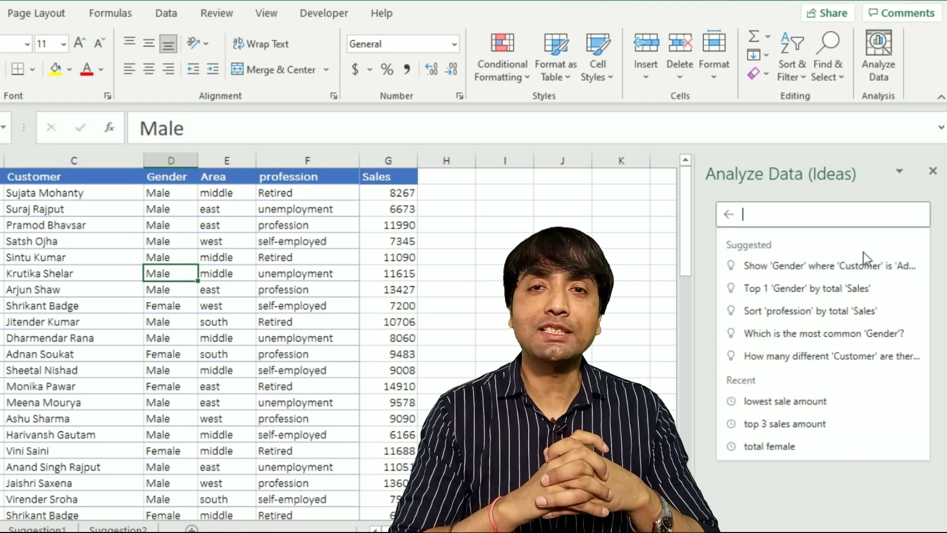
- Ask Analyze Data 'lowest sales person', then clear the question
text(lowest sales person)
key(Return)
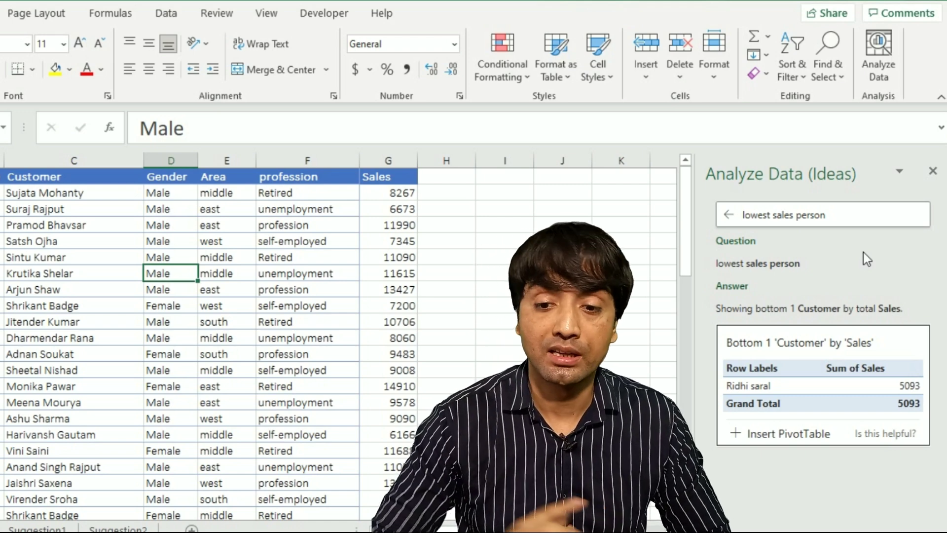
click(728, 214)
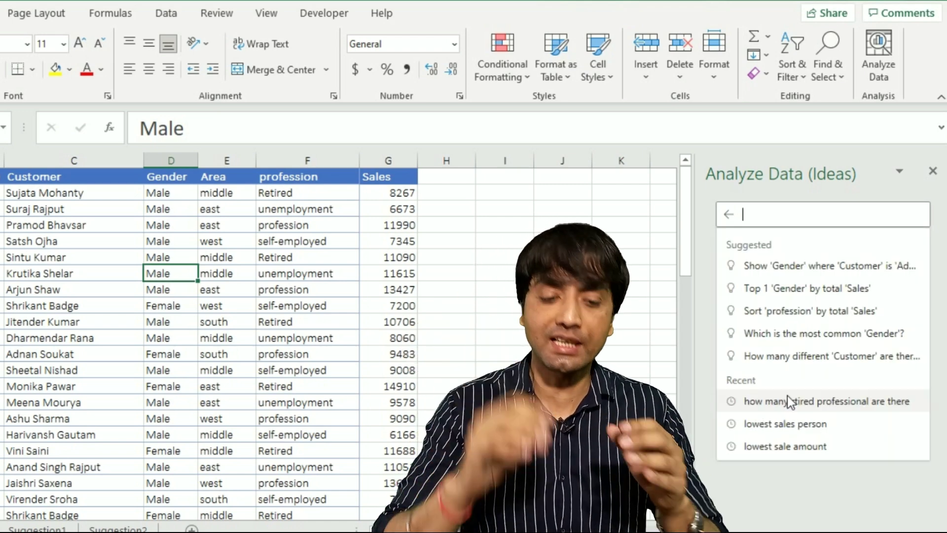
- Ask for the sales amount of the east zone, getting 165711
click(788, 396)
text(sales amo)
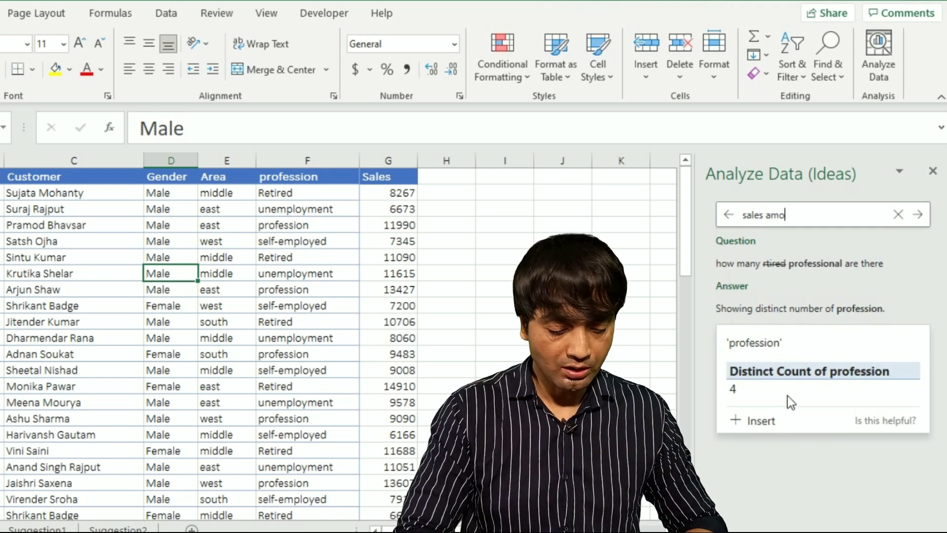
text(unt of east zo)
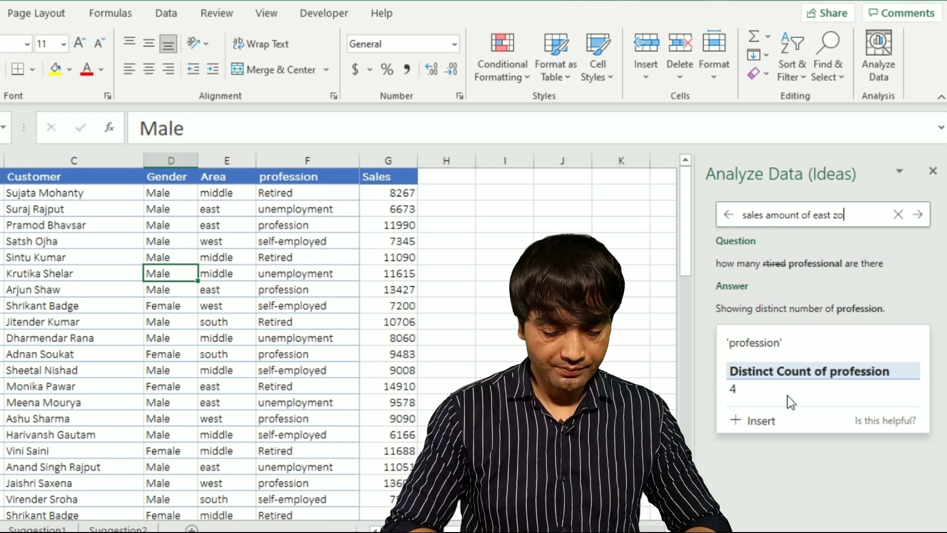
text(ne)
key(Return)
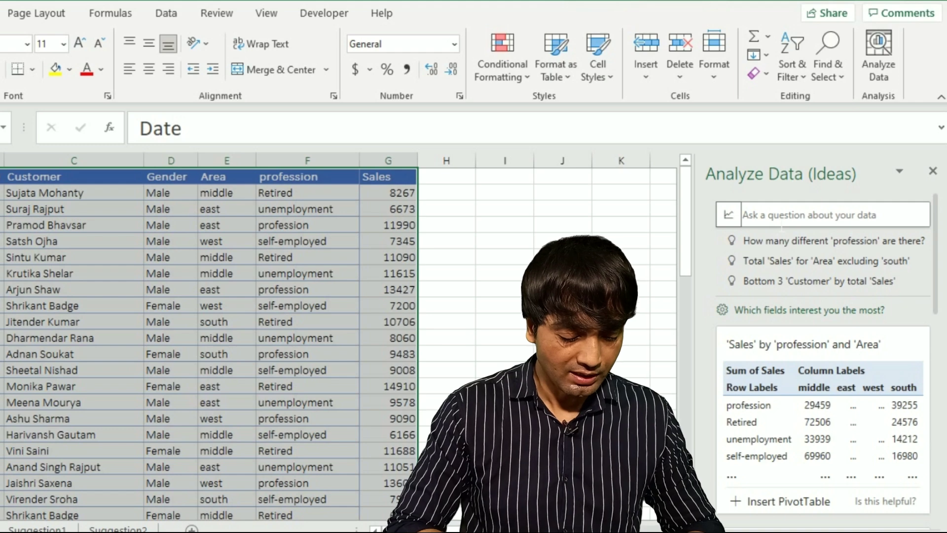
- Ask 'sales in feb' to get February 2021 sales of 444037, then clear the box
click(774, 218)
text(sales in f)
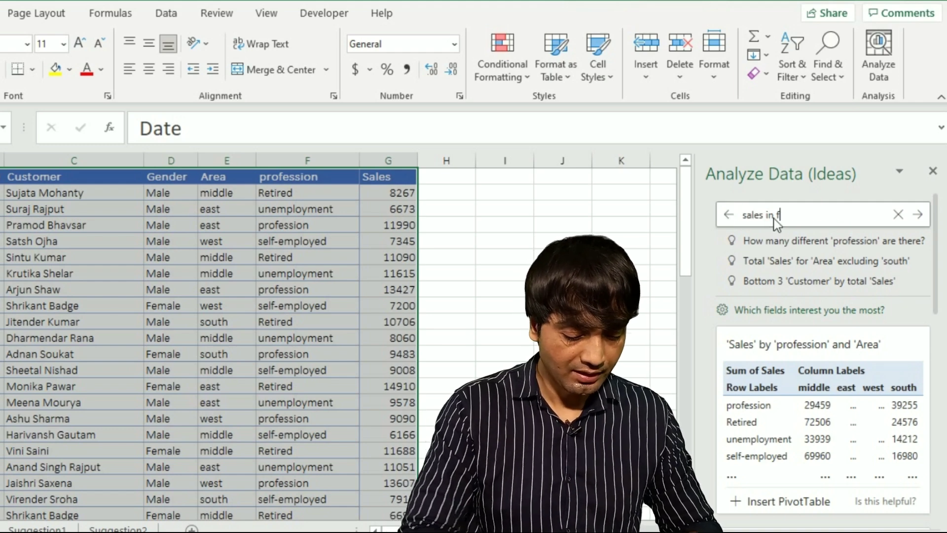
text(eb)
key(Return)
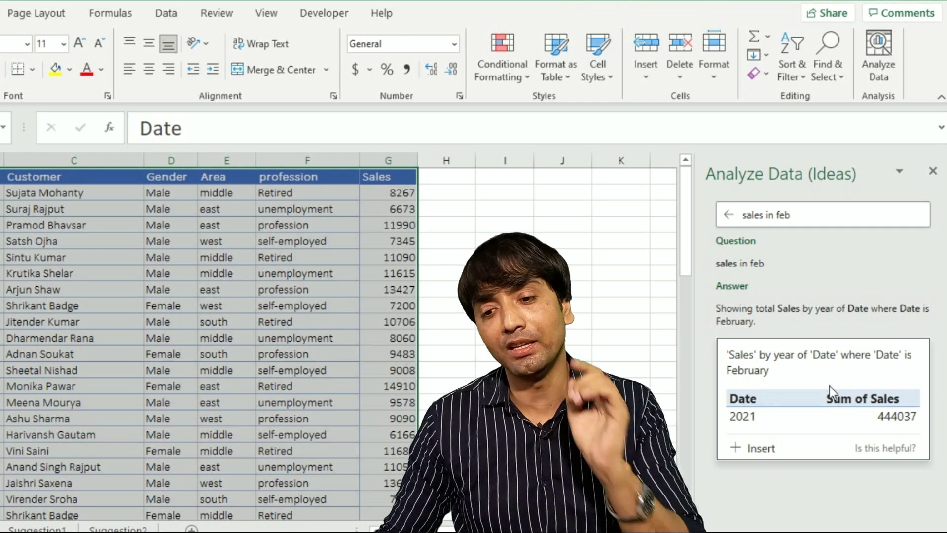
key(ctrl+a)
key(BackSpace)
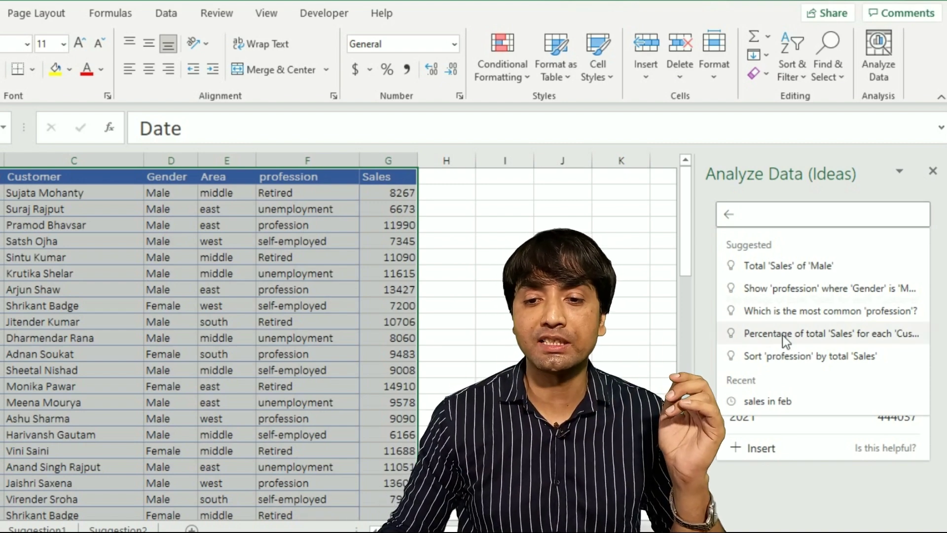
- Insert the 'Percentage of total Sales for each Customer' pivot chart as sheet Suggestion3
click(782, 334)
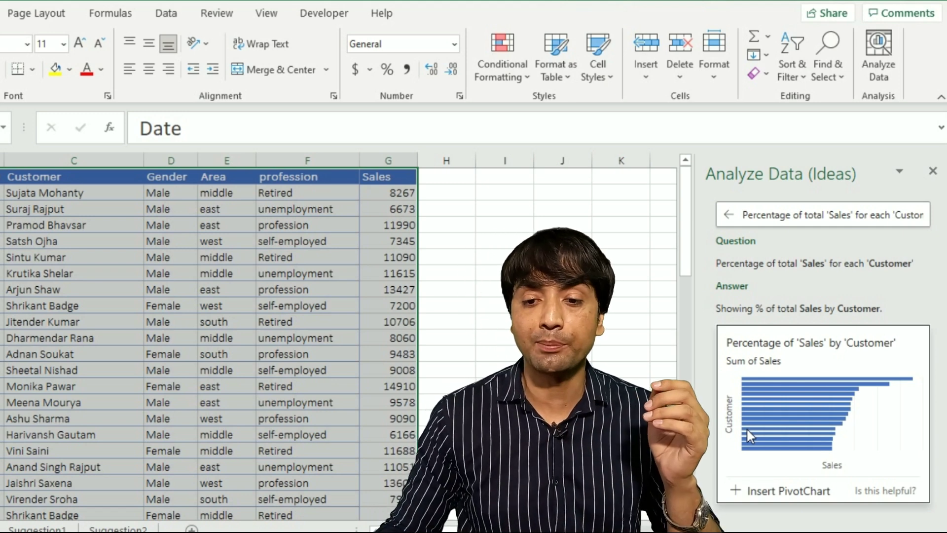
click(754, 498)
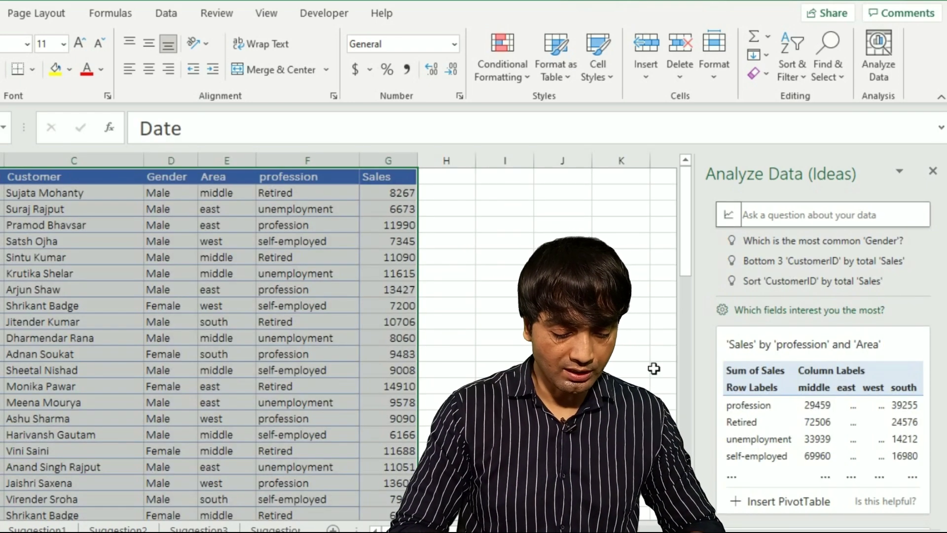
- Ask 'sales by customer' and insert its pivot chart as sheet Suggestion5
text(sales by cu)
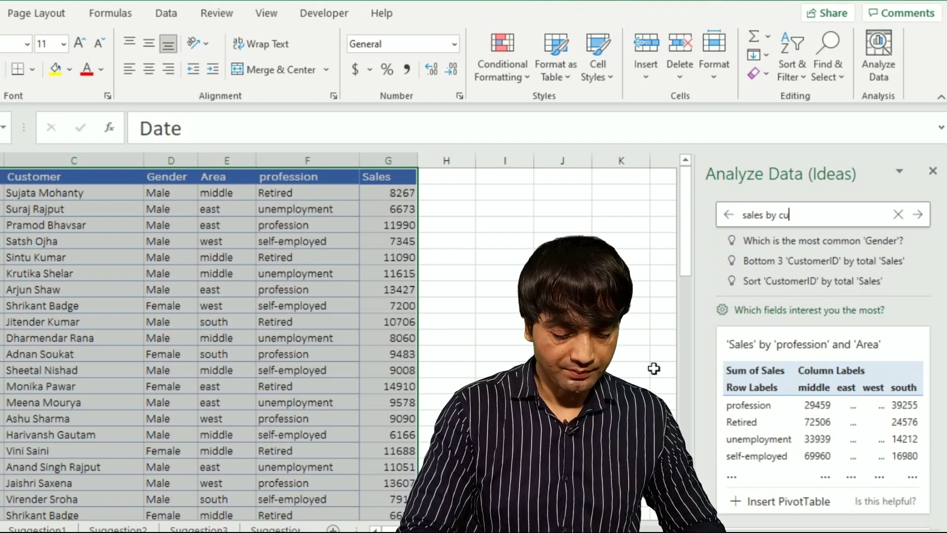
key(Return)
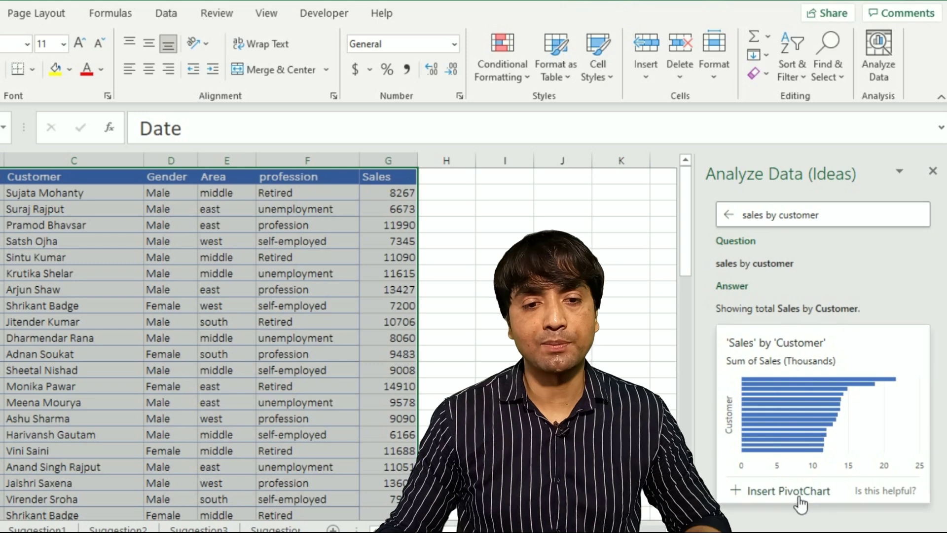
click(810, 498)
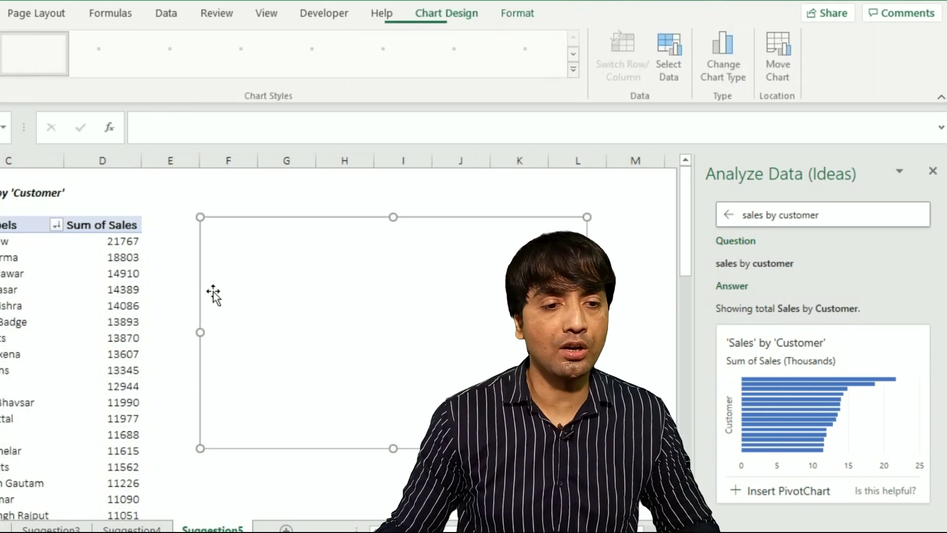
click(88, 266)
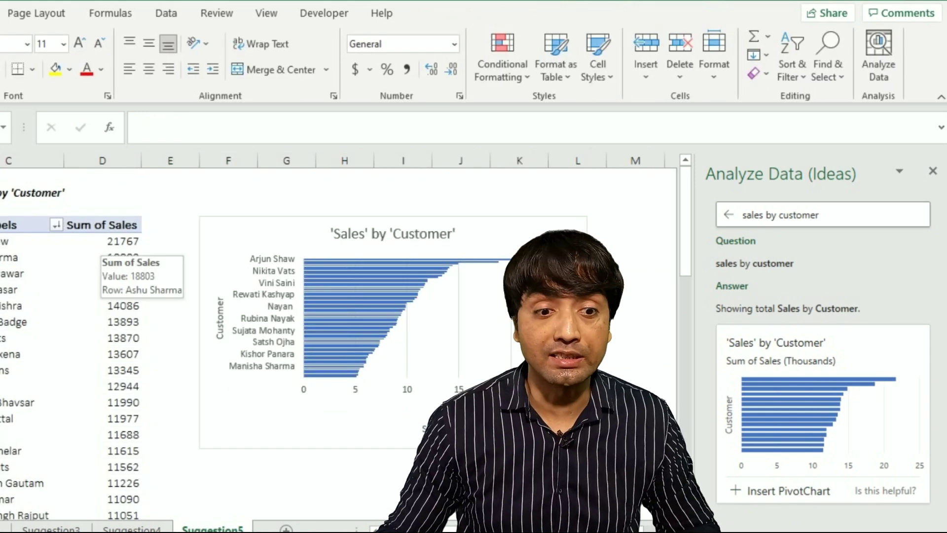
mouse_move(123, 244)
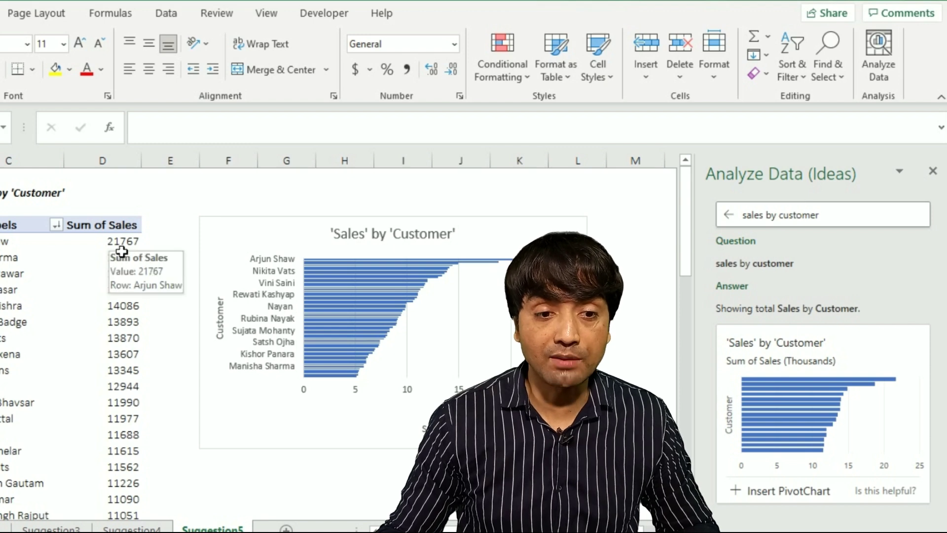
- Step through the Sum of Sales column down to the 575091 Grand Total
click(123, 307)
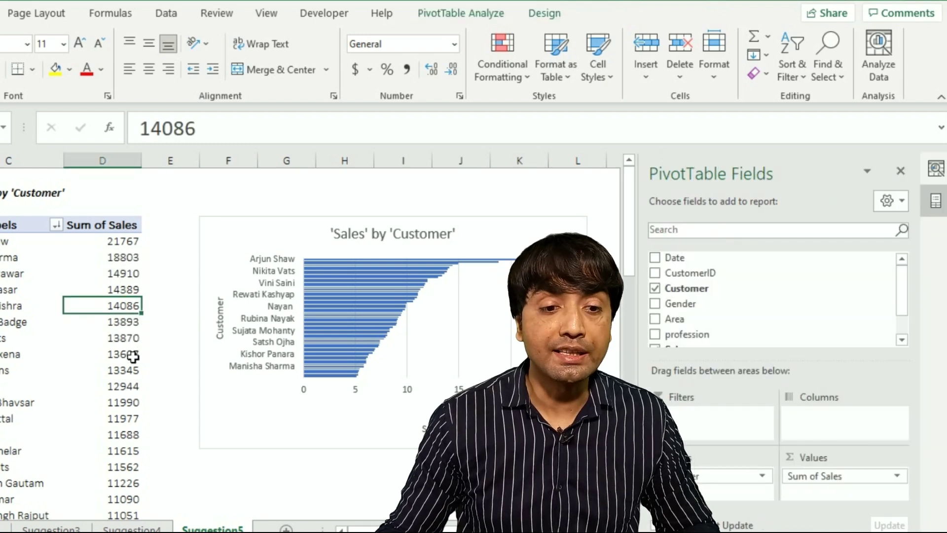
mouse_move(122, 289)
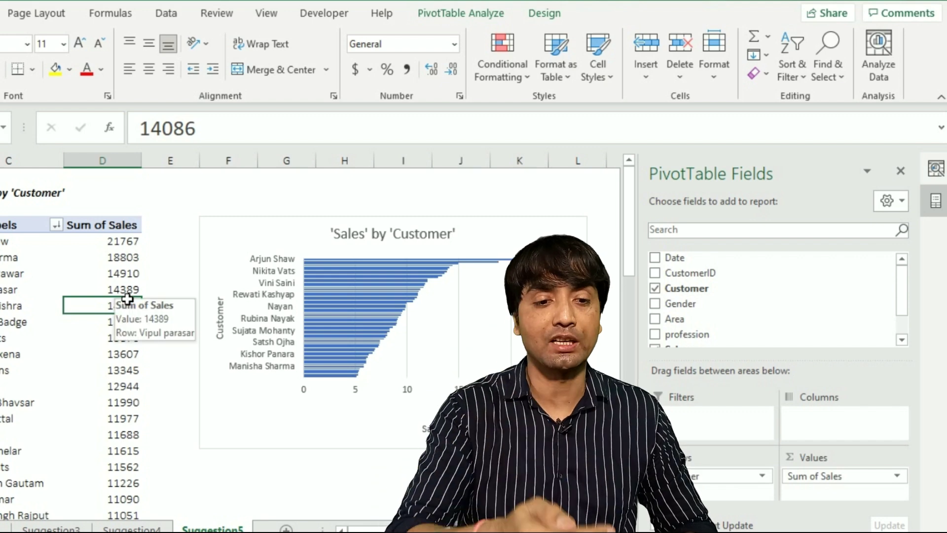
key(Down)
key(Down)
key(Down)
key(Down)
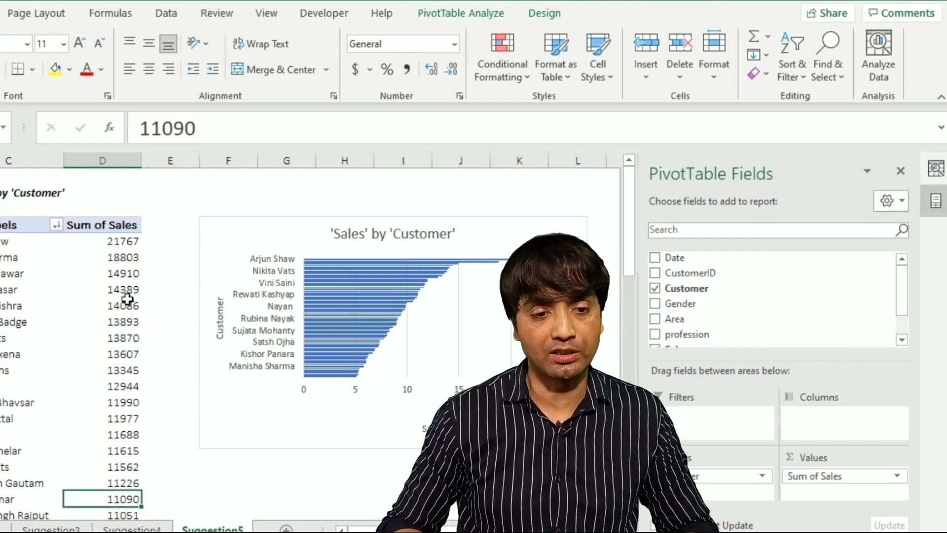
key(Down)
key(Down)
key(Down)
key(Down)
key(Down)
key(Down)
key(Down)
key(Down)
key(Down)
key(Down)
key(Down)
key(Down)
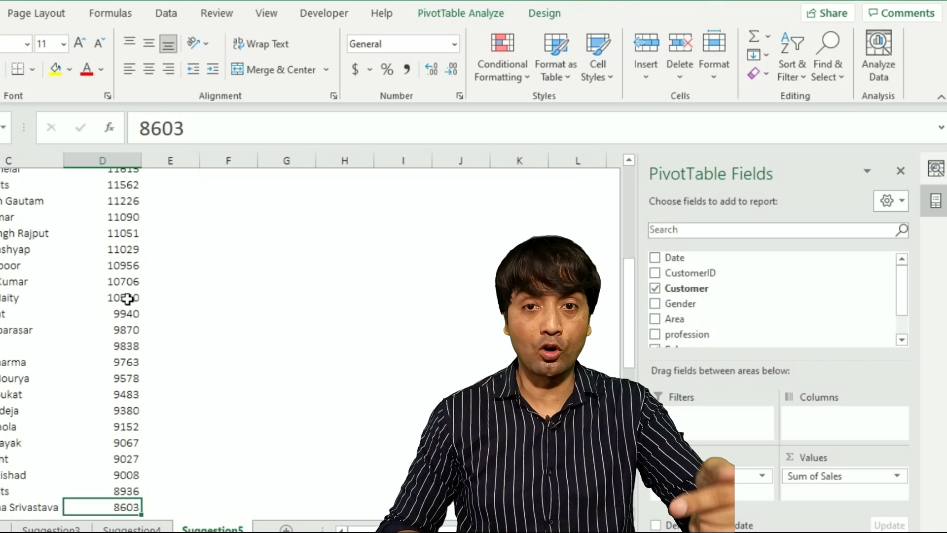
key(Down)
key(Down)
key(Down)
key(Down)
key(Down)
key(Down)
key(Down)
key(Down)
key(Down)
key(Down)
key(Down)
scroll(127, 299, down, 8)
key(Up)
key(Up)
key(Up)
key(Down)
key(Down)
key(Down)
key(Down)
key(Down)
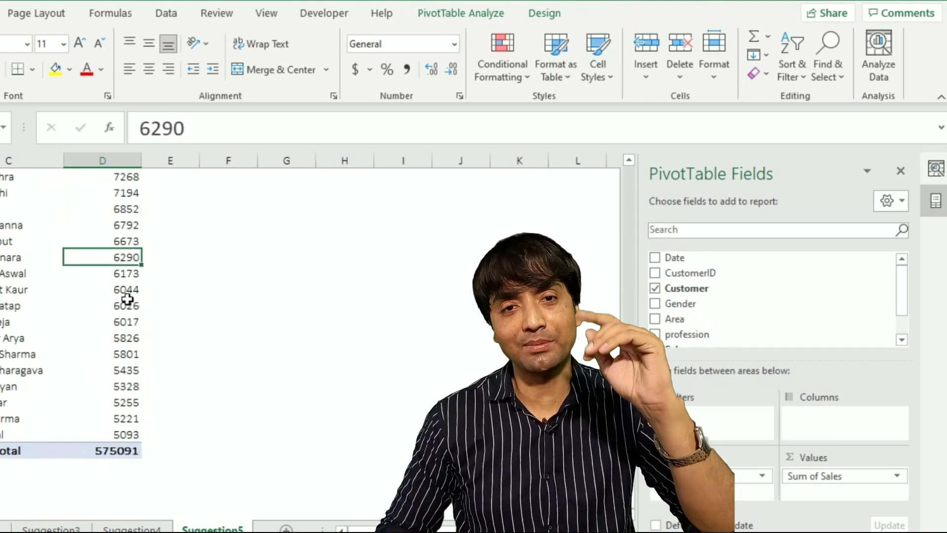
click(35, 373)
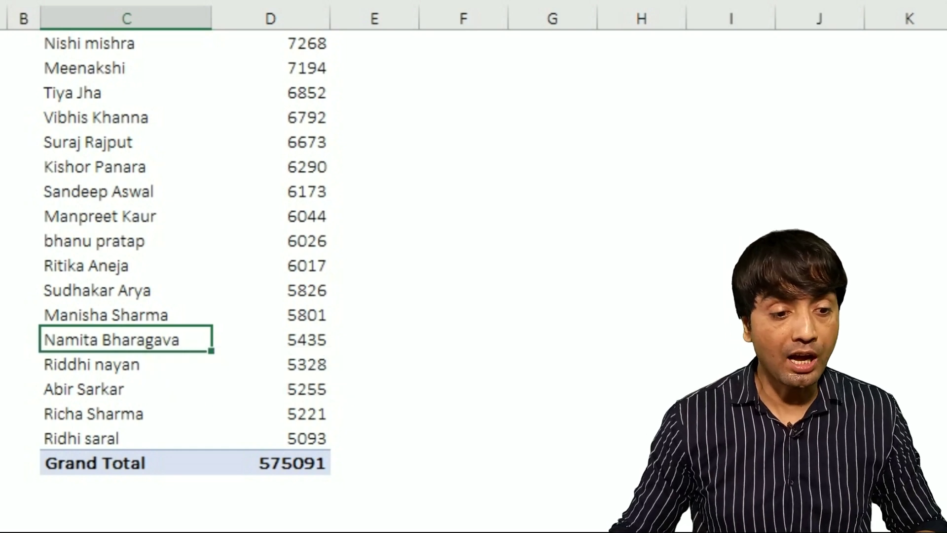
- Return to the customer data sheet and convert the range into a table with headers
key(ctrl+Page_Down)
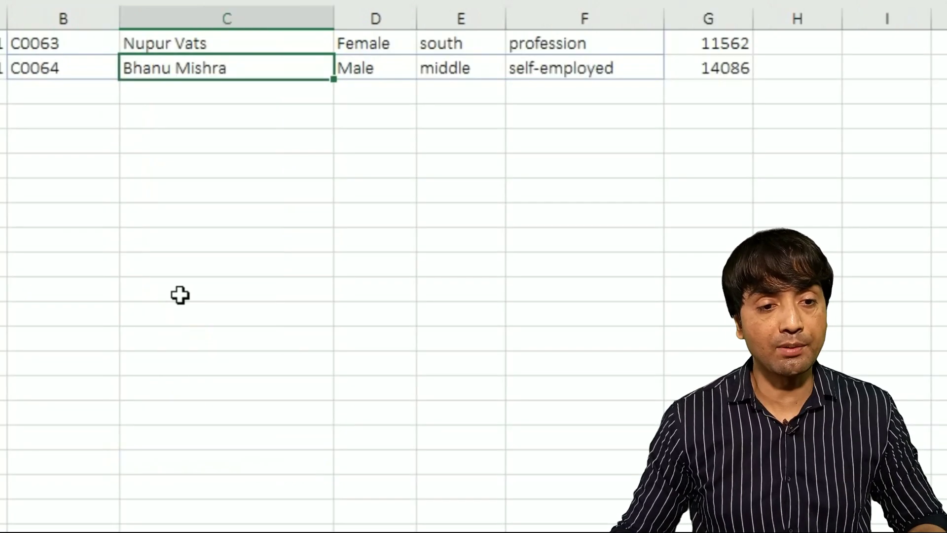
scroll(219, 212, up, 19)
scroll(238, 232, up, 2)
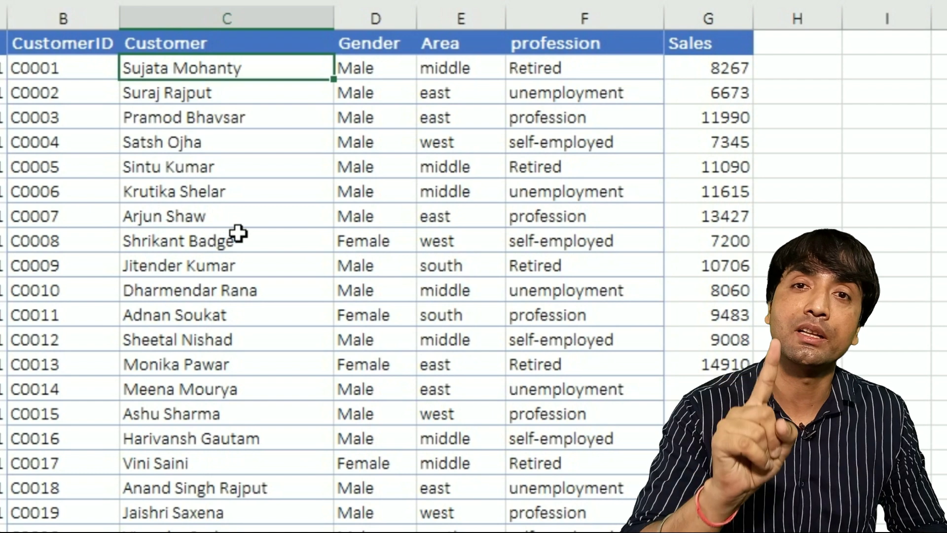
scroll(238, 232, down, 7)
click(3, 148)
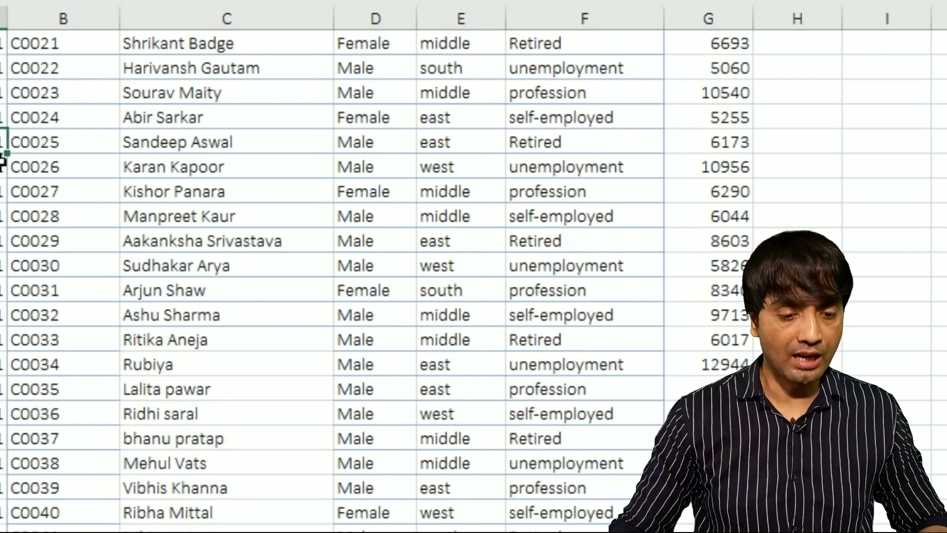
key(ctrl+t)
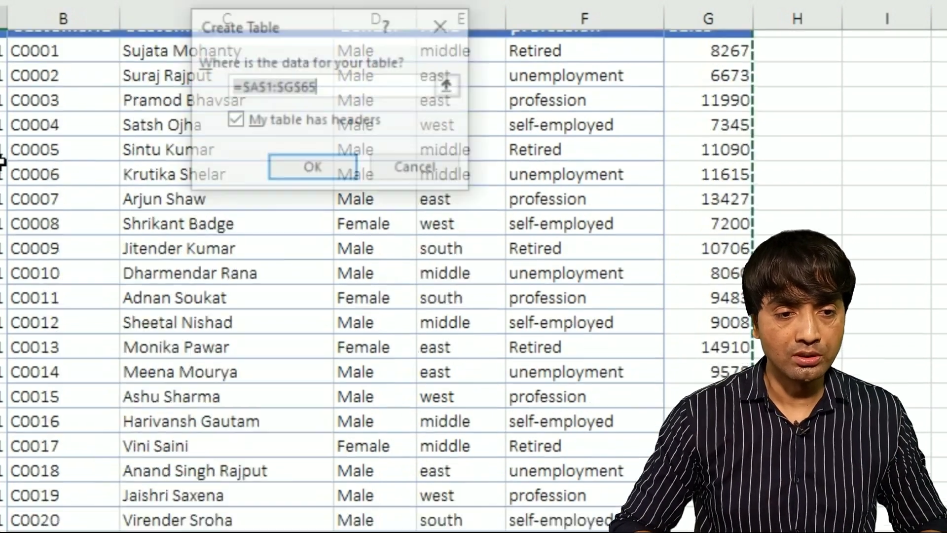
key(Return)
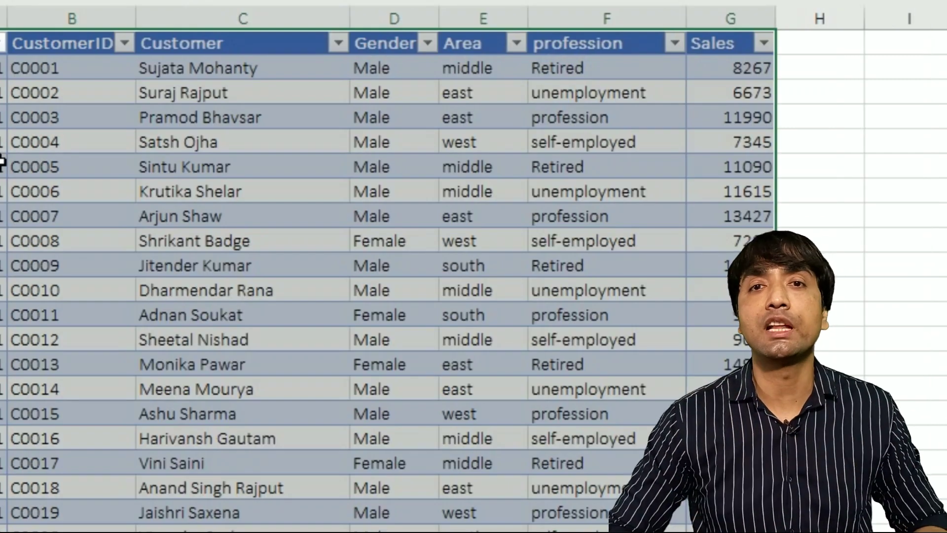
- Enter a Sales value of 9999 for the customer in the table's last row
key(Down)
key(Page_Down)
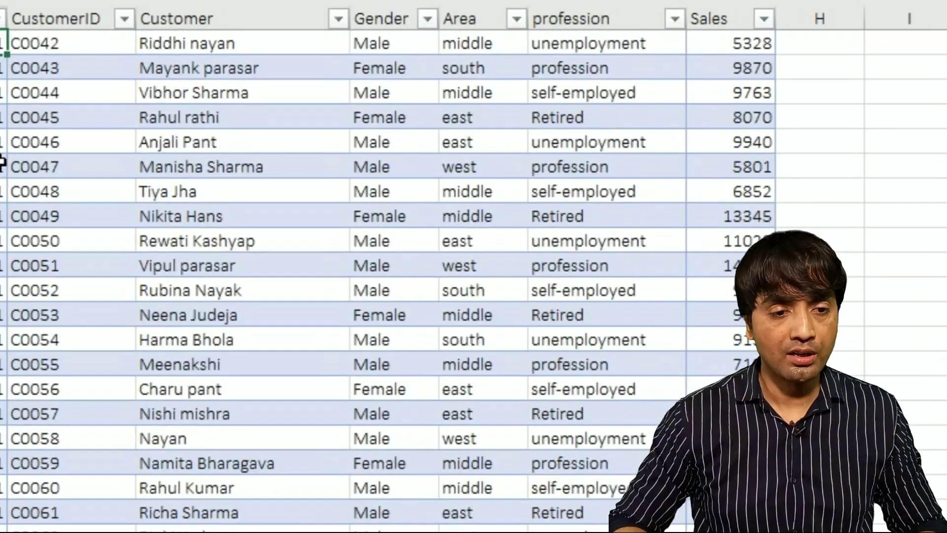
key(Page_Down)
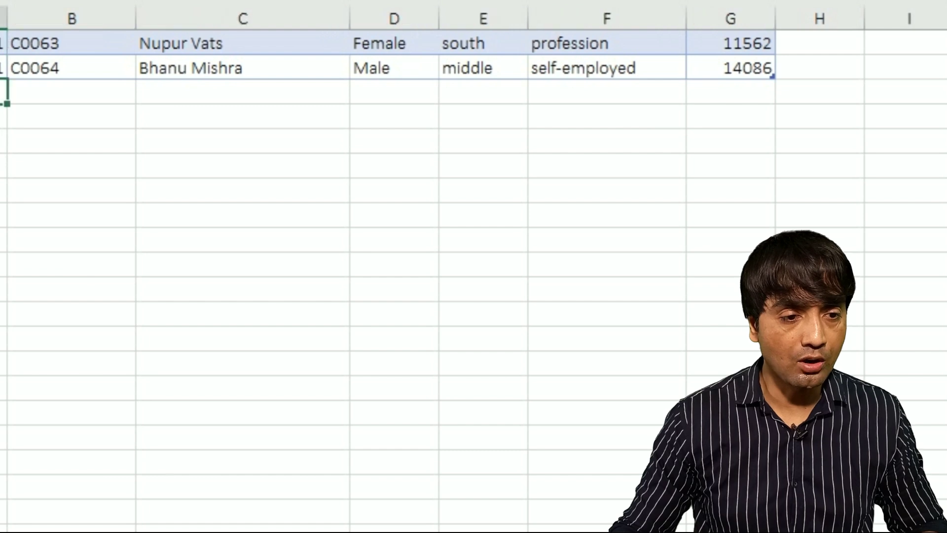
text(9999)
key(Return)
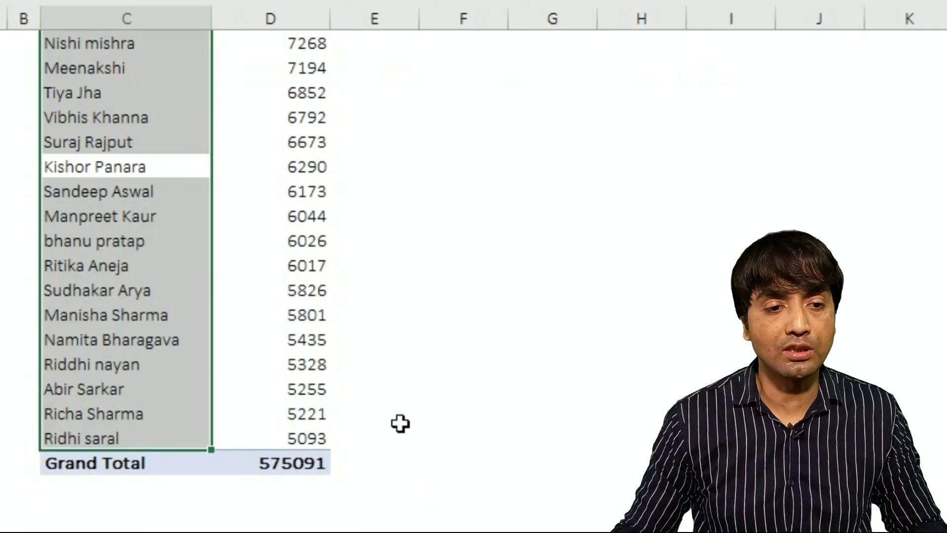
- Refresh the sales-by-customer pivot table and confirm the new customer's 9999 total appears
click(197, 248)
right_click(186, 227)
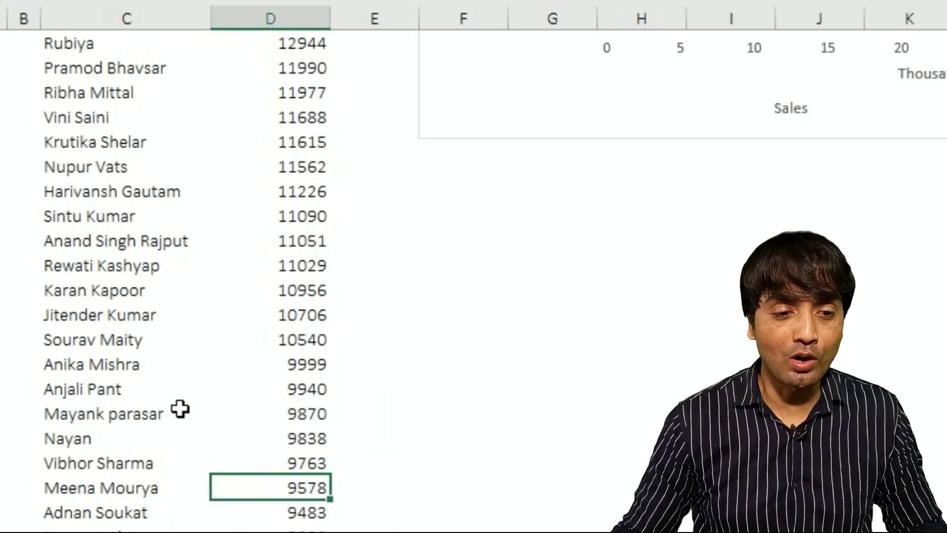
click(310, 368)
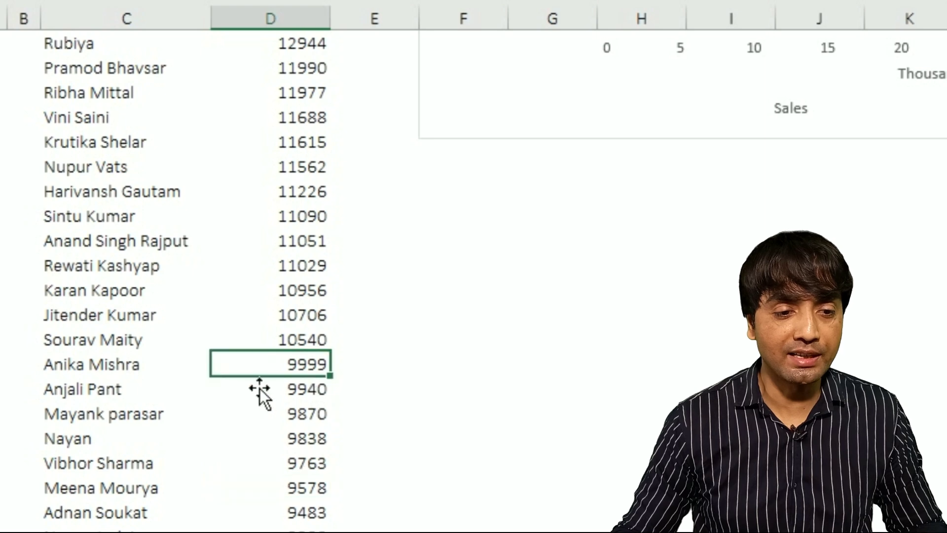
drag(96, 392, 296, 392)
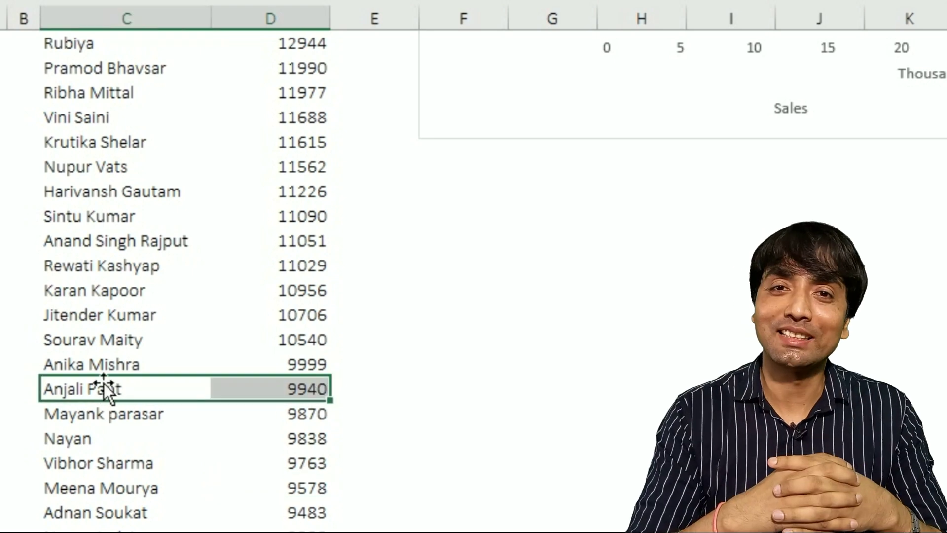